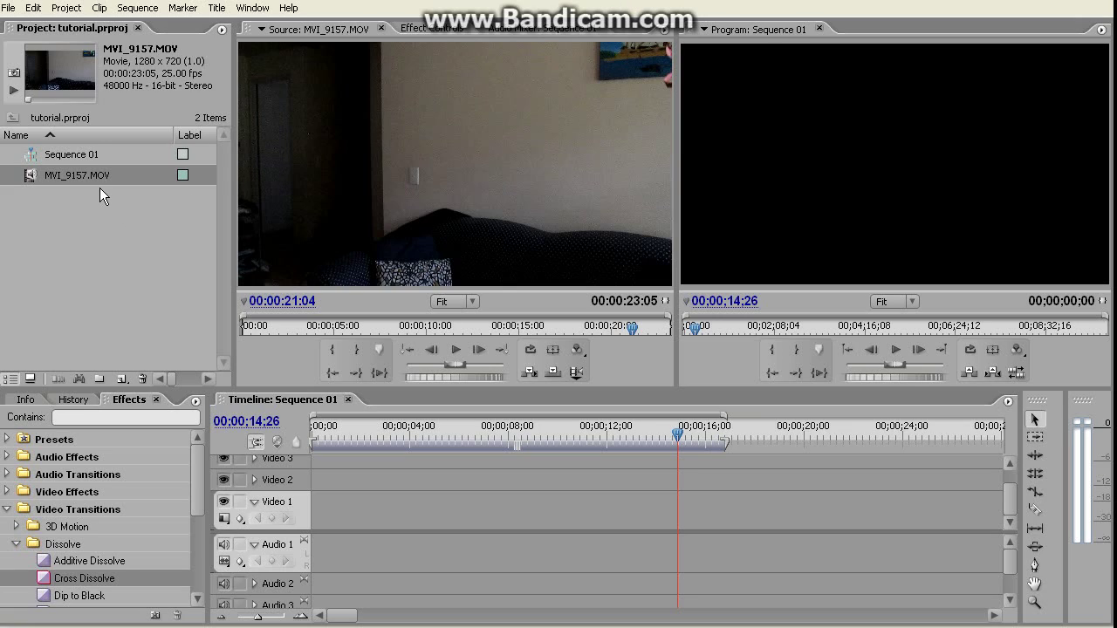
{"action": "left_click", "coordinate": [273, 326]}
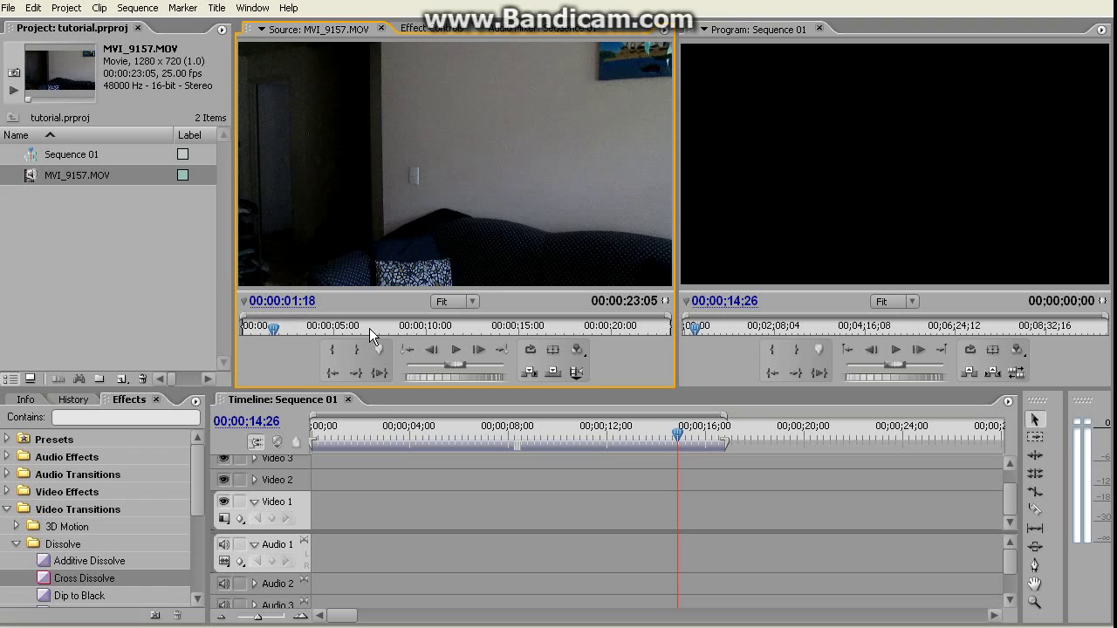
{"action": "left_click", "coordinate": [356, 372]}
{"action": "left_click", "coordinate": [385, 328]}
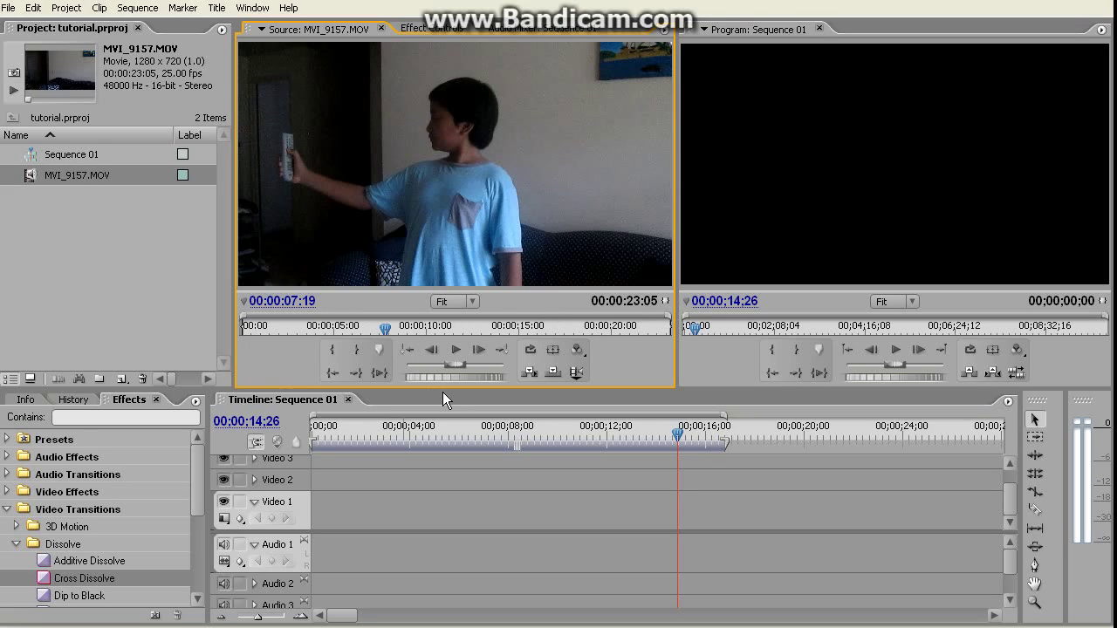
{"action": "left_click", "coordinate": [584, 329]}
{"action": "left_click", "coordinate": [659, 328]}
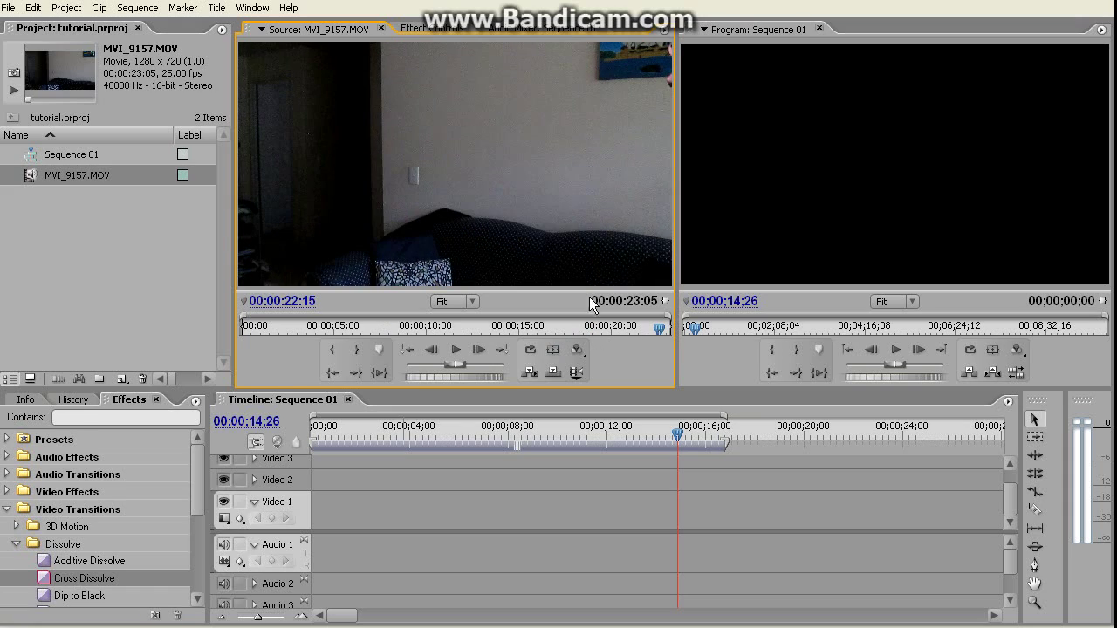
{"action": "left_click_drag", "start_coordinate": [104, 175], "coordinate": [324, 521]}
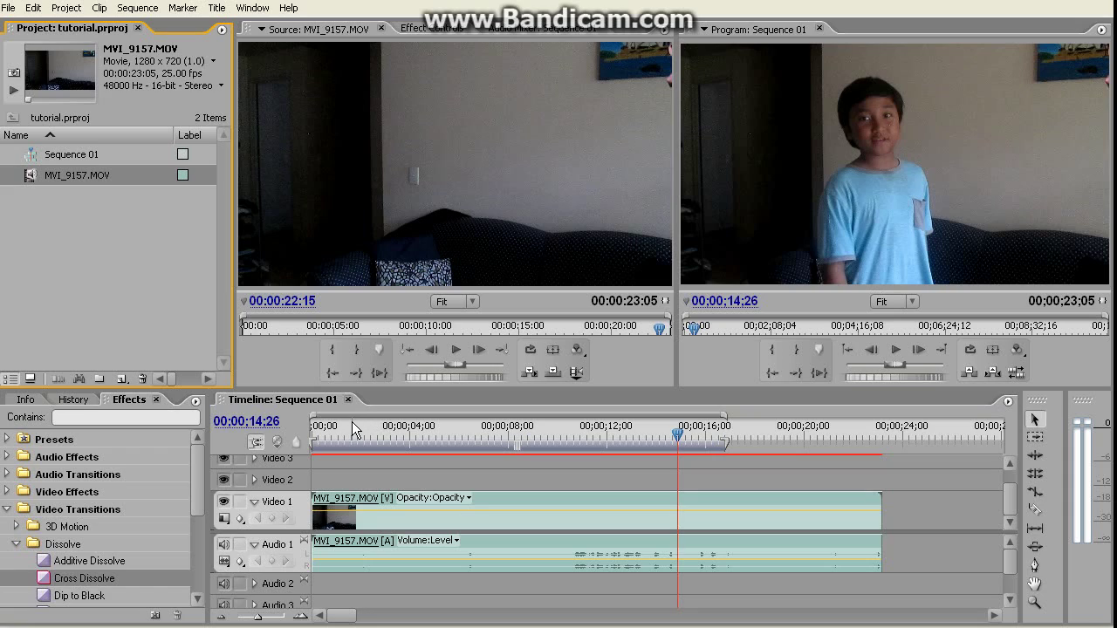
Trim the MVI_9157.MOV clip on Video 1 to end at the playhead, about two seconds in
{"action": "left_click", "coordinate": [351, 421]}
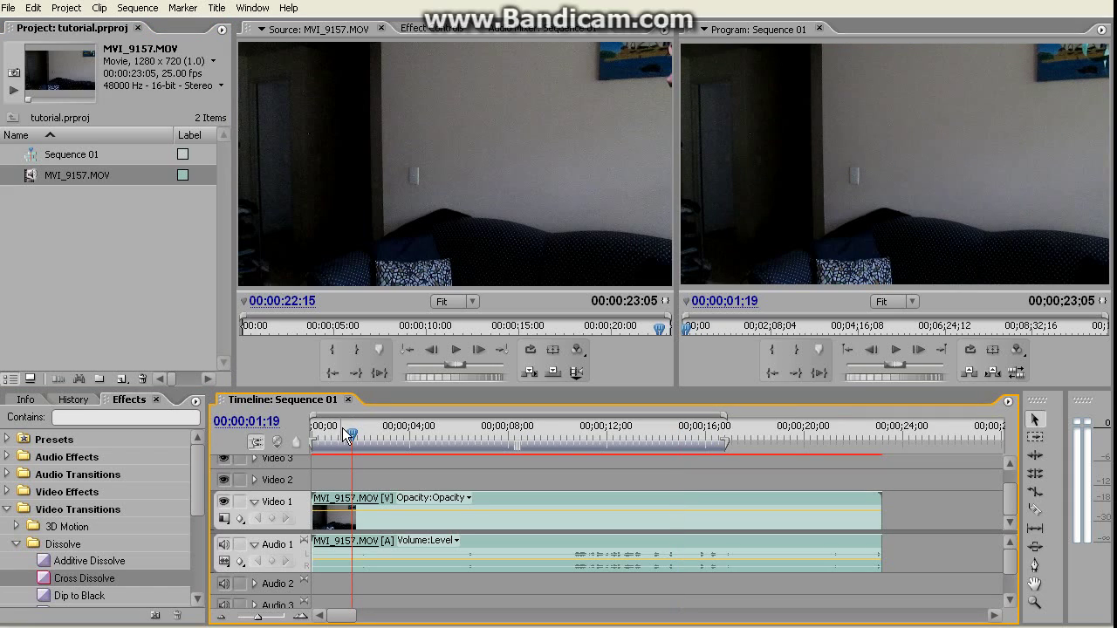
{"action": "left_click_drag", "start_coordinate": [356, 434], "coordinate": [365, 433]}
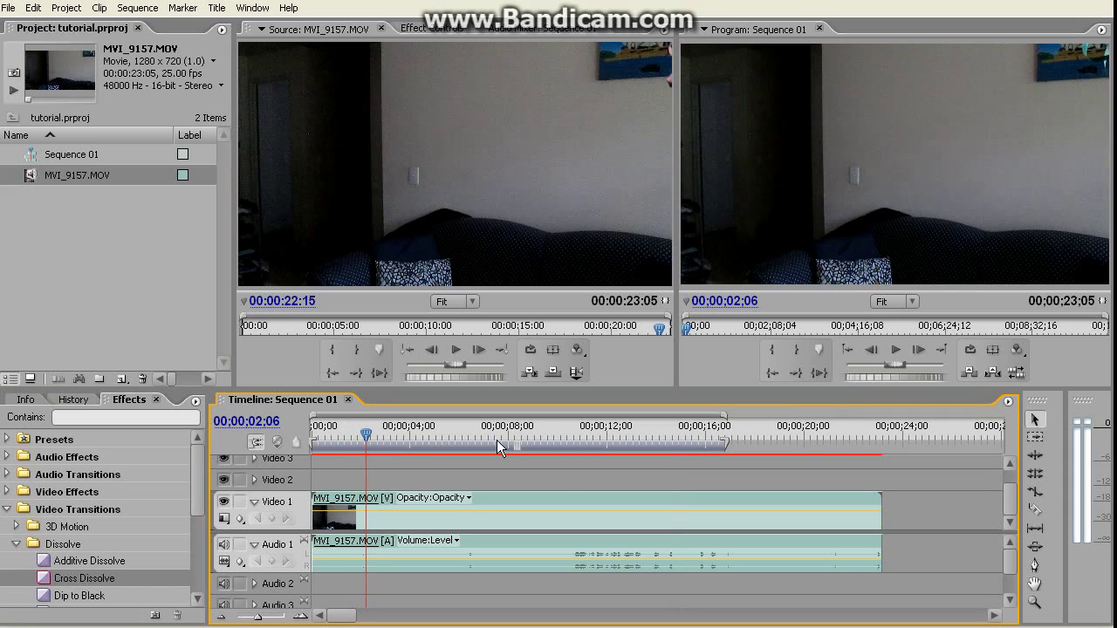
{"action": "key", "text": "Left"}
{"action": "key", "text": "Left"}
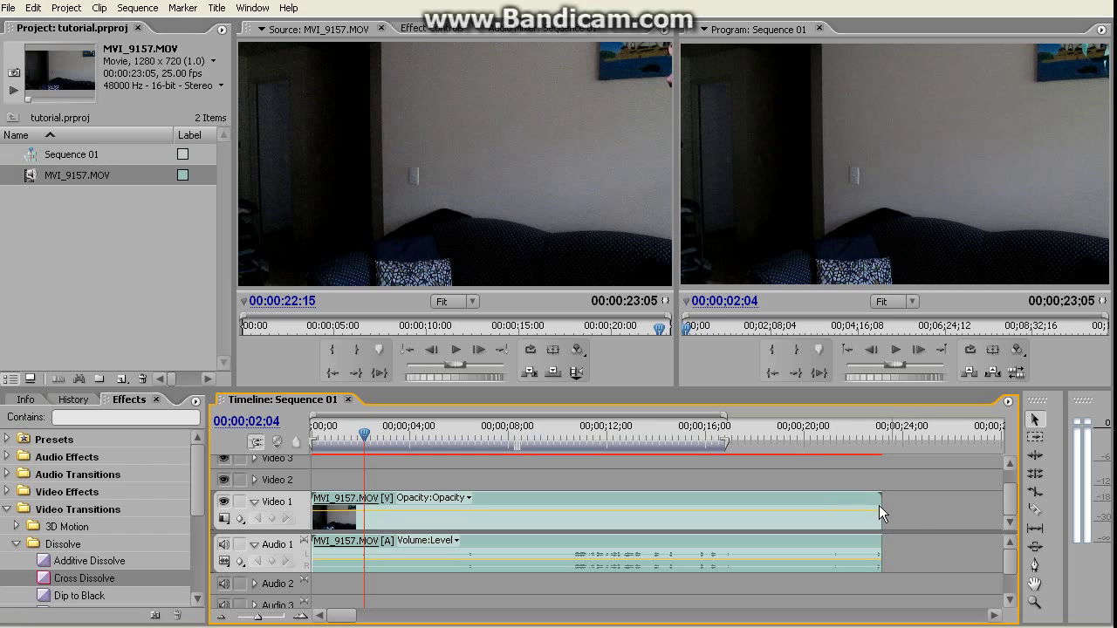
{"action": "left_click_drag", "start_coordinate": [882, 500], "coordinate": [366, 534]}
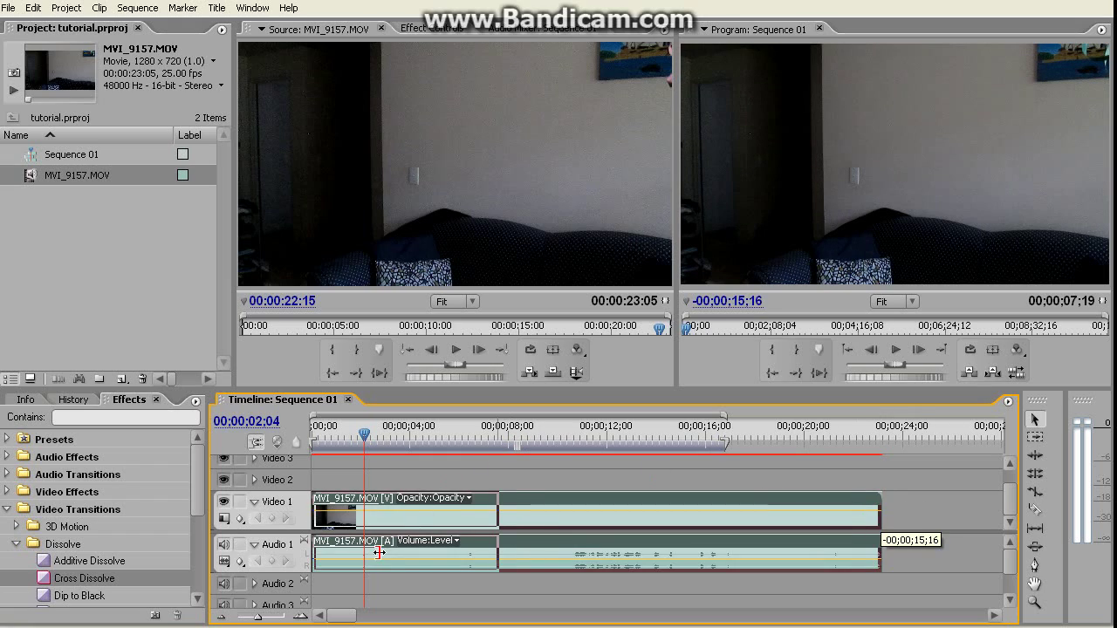
{"action": "left_click_drag", "start_coordinate": [366, 534], "coordinate": [364, 534]}
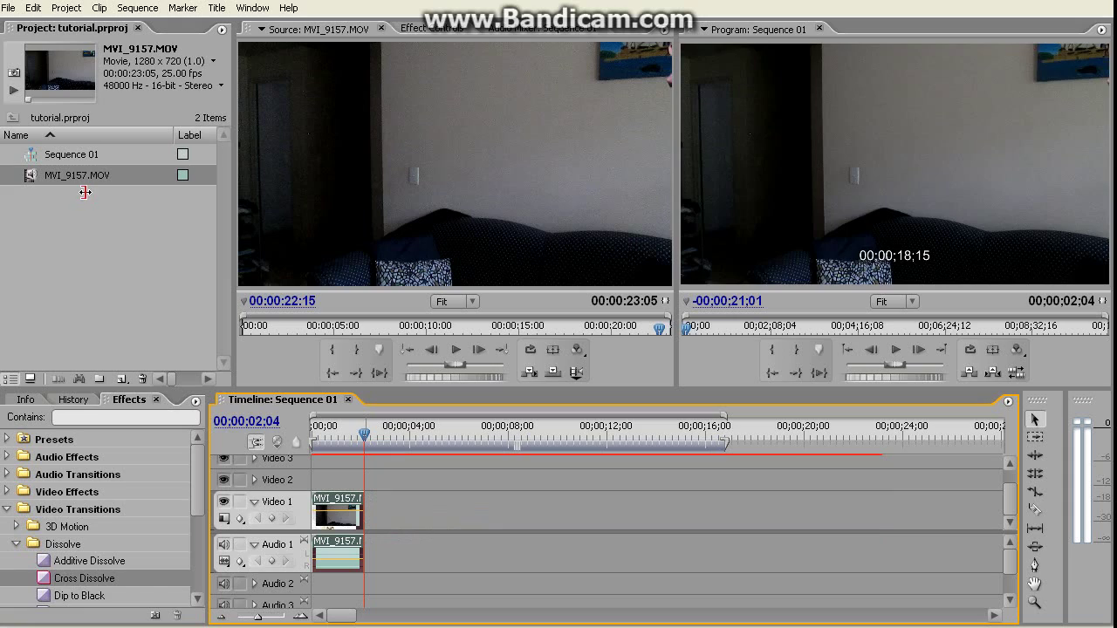
Add a second copy of MVI_9157.MOV to Video 1 and find the frame where the boy poses
{"action": "left_click", "coordinate": [78, 171]}
{"action": "left_click_drag", "start_coordinate": [442, 441], "coordinate": [407, 497]}
{"action": "left_click", "coordinate": [526, 437]}
{"action": "left_click", "coordinate": [567, 426]}
{"action": "left_click_drag", "start_coordinate": [575, 435], "coordinate": [591, 436]}
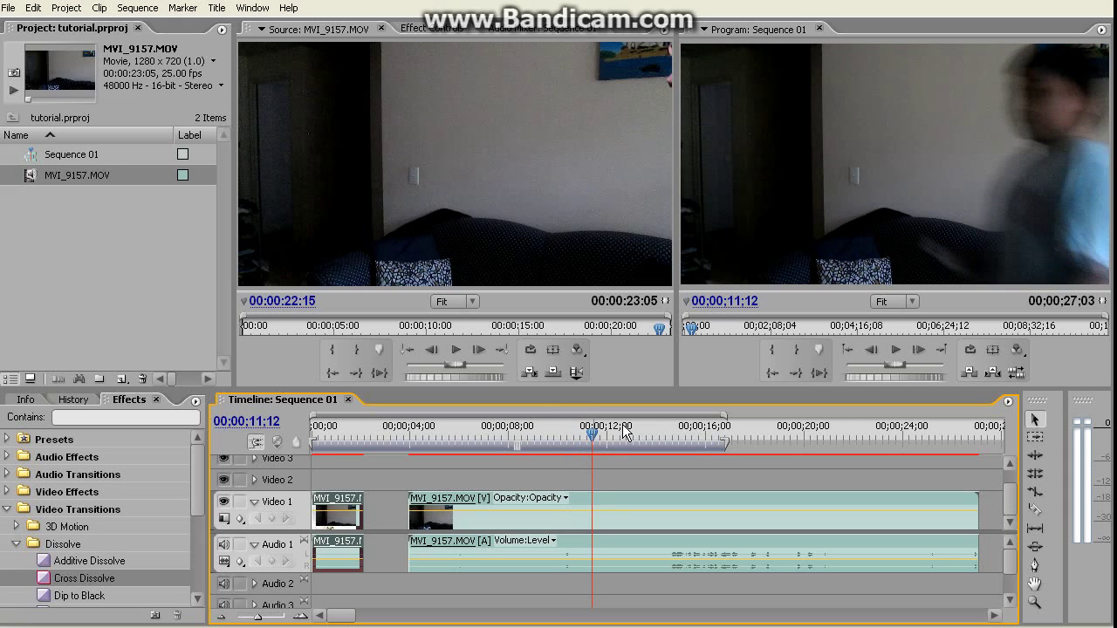
{"action": "left_click", "coordinate": [622, 433]}
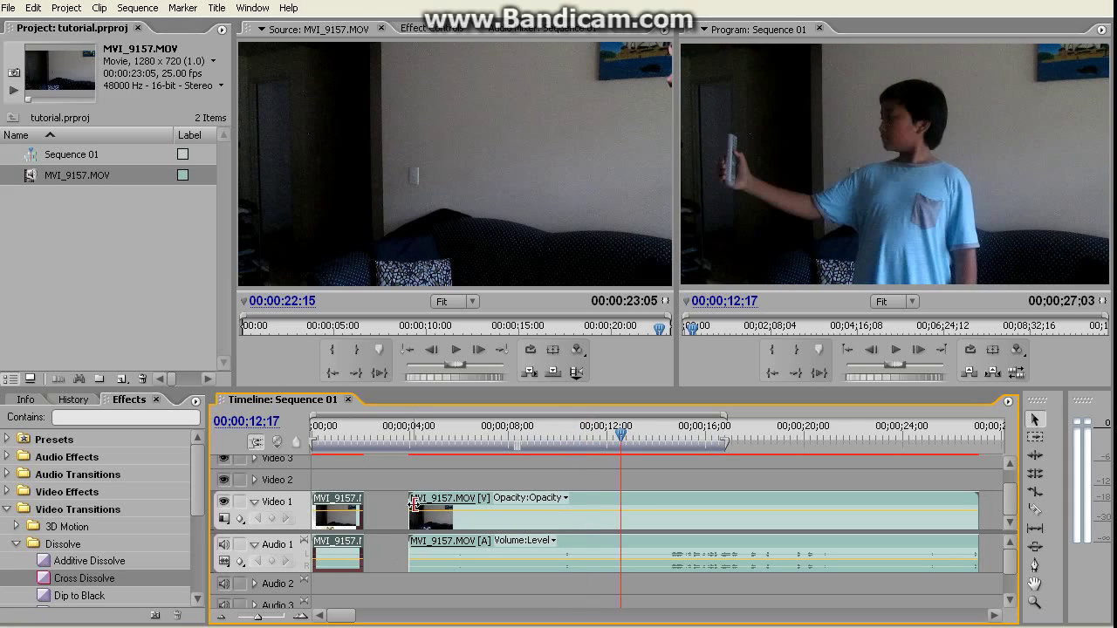
Trim the second clip's start to the pose frame and butt it against the first clip
{"action": "left_click", "coordinate": [576, 510]}
{"action": "left_click_drag", "start_coordinate": [576, 510], "coordinate": [623, 511]}
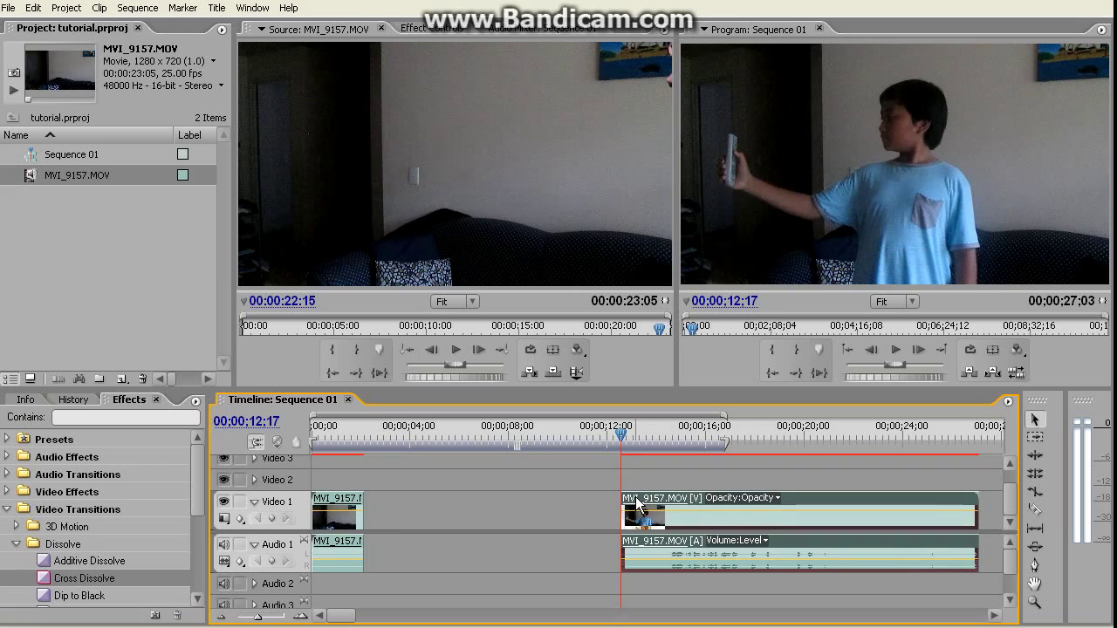
{"action": "left_click_drag", "start_coordinate": [625, 506], "coordinate": [371, 501]}
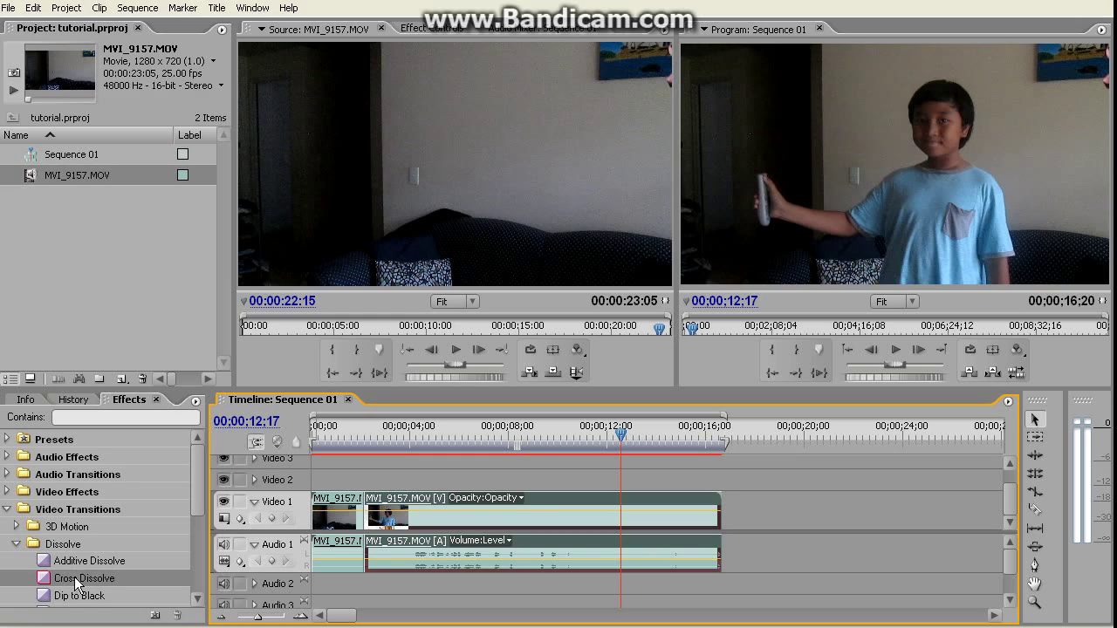
Drop a Cross Dissolve onto the join between the empty-room and pose MVI_9157.MOV clips
{"action": "left_click_drag", "start_coordinate": [80, 583], "coordinate": [362, 510]}
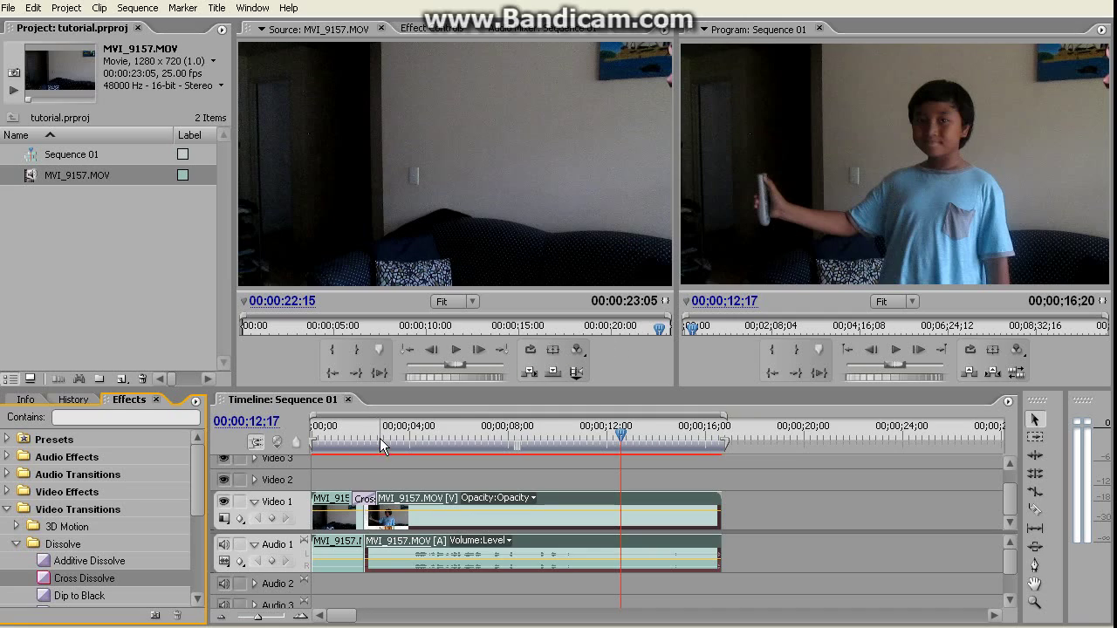
{"action": "left_click", "coordinate": [353, 433]}
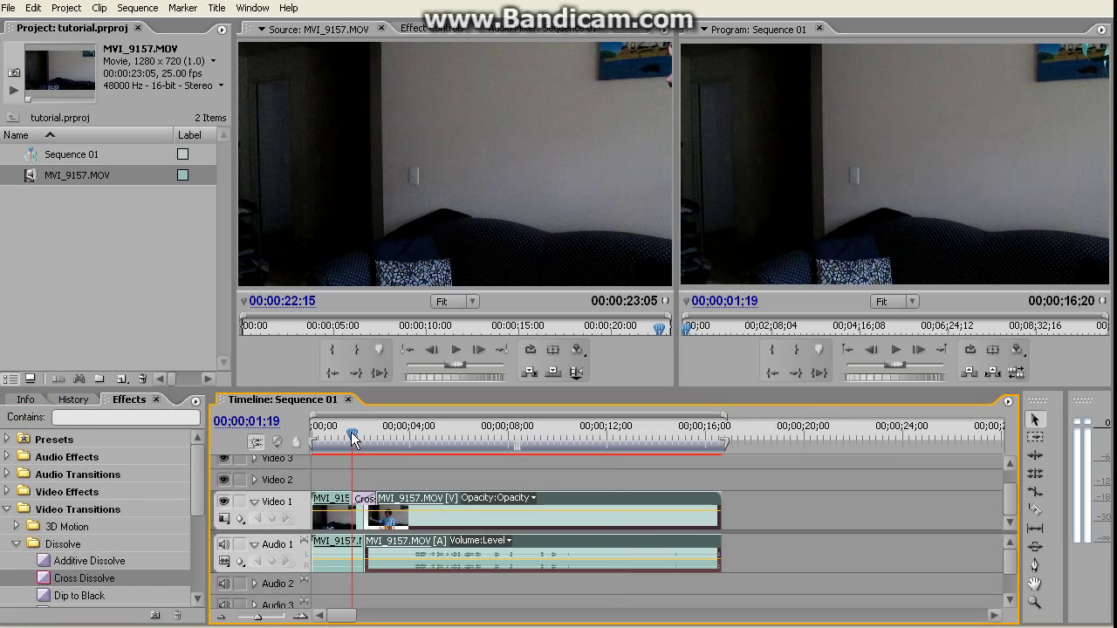
{"action": "left_click_drag", "start_coordinate": [353, 439], "coordinate": [397, 439]}
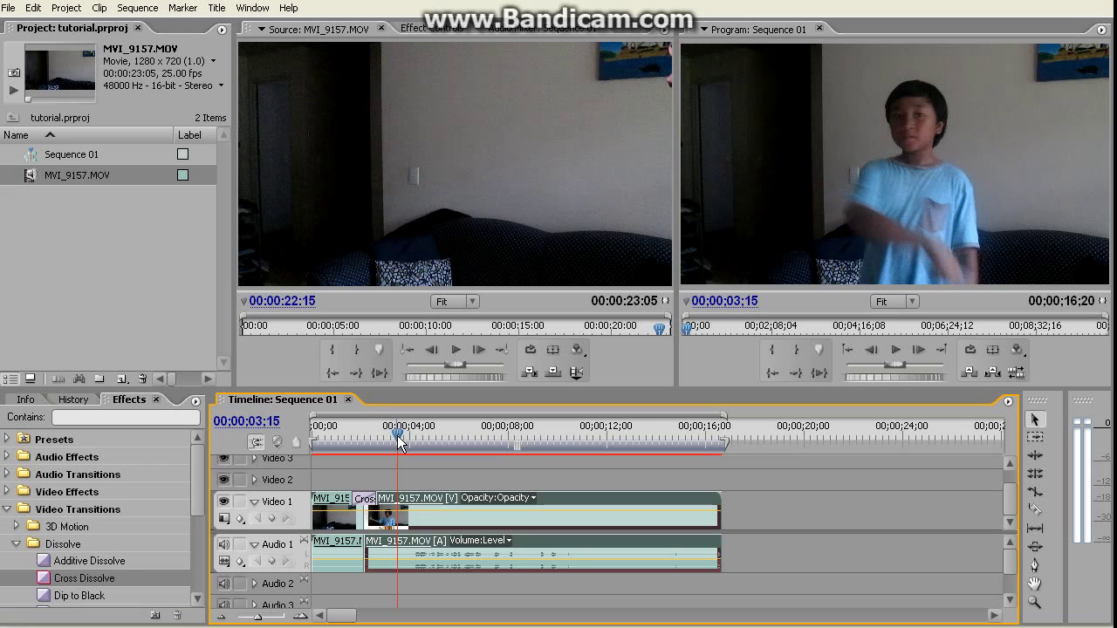
{"action": "left_click", "coordinate": [636, 439]}
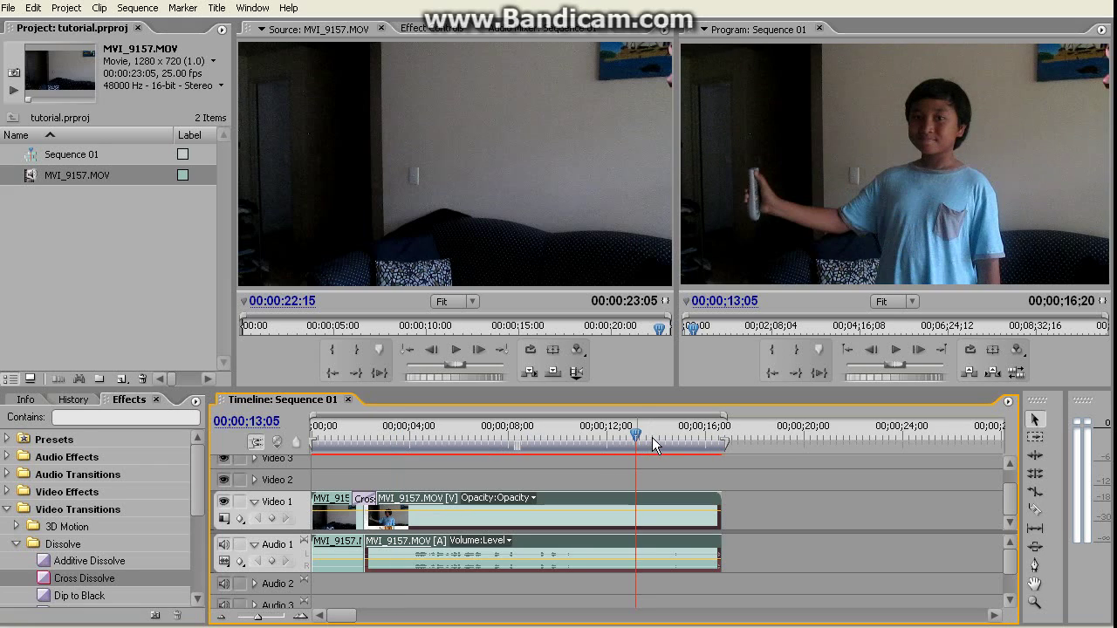
End the pose clip around 13 seconds and follow it with a short MVI_9157.MOV empty-room clip
{"action": "mouse_move", "coordinate": [720, 513]}
{"action": "left_mouse_down"}
{"action": "mouse_move", "coordinate": [614, 528]}
{"action": "mouse_move", "coordinate": [610, 507]}
{"action": "left_mouse_up"}
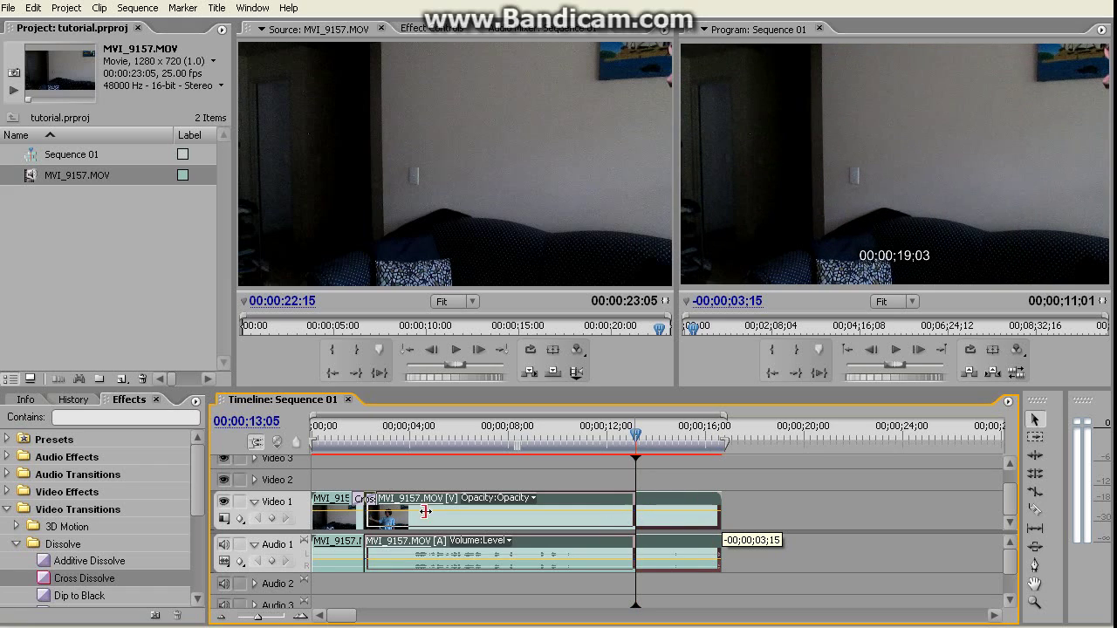
{"action": "mouse_move", "coordinate": [105, 176]}
{"action": "left_mouse_down"}
{"action": "mouse_move", "coordinate": [582, 479]}
{"action": "mouse_move", "coordinate": [642, 502]}
{"action": "left_mouse_up"}
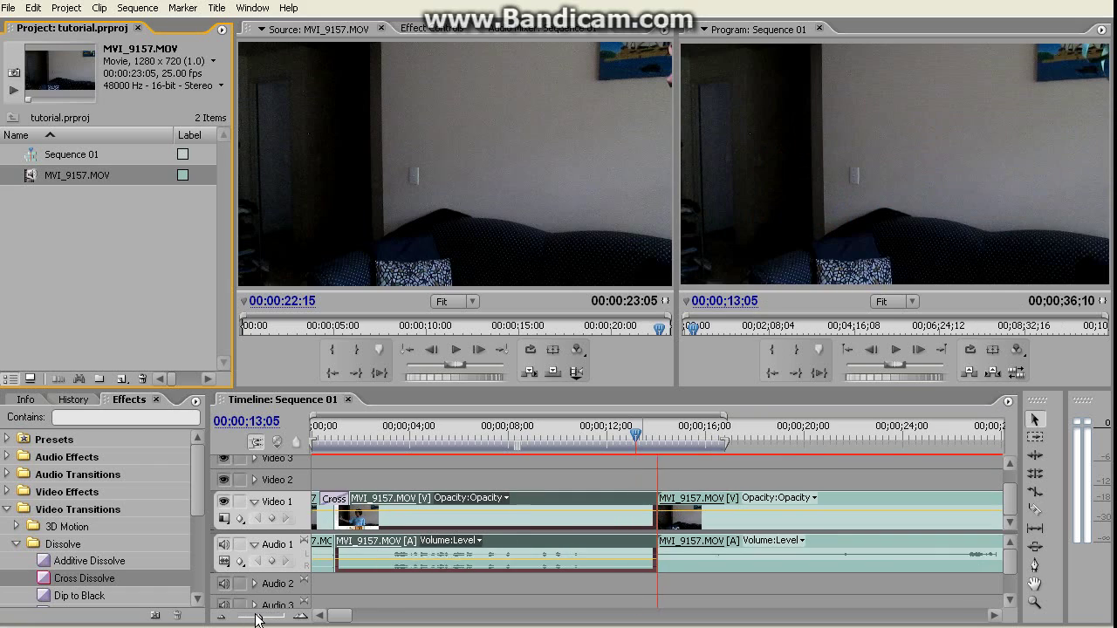
{"action": "left_click_drag", "start_coordinate": [257, 618], "coordinate": [254, 618]}
{"action": "left_click_drag", "start_coordinate": [728, 502], "coordinate": [527, 492]}
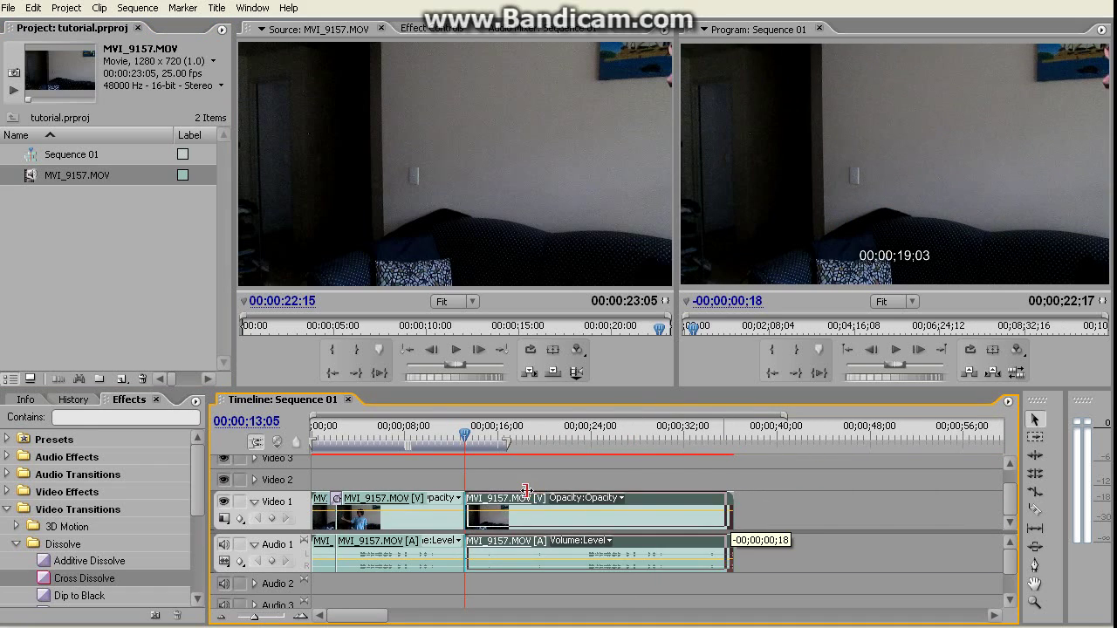
{"action": "left_click_drag", "start_coordinate": [527, 492], "coordinate": [506, 488]}
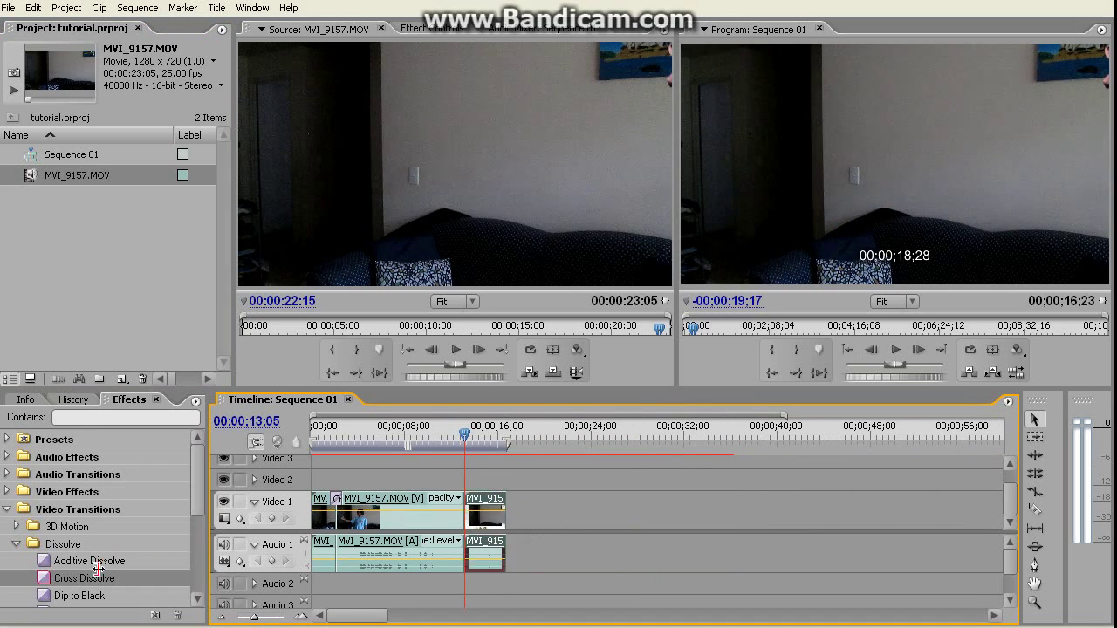
Add a Cross Dissolve between the pose clip and the final empty-room clip
{"action": "left_click_drag", "start_coordinate": [98, 570], "coordinate": [460, 516]}
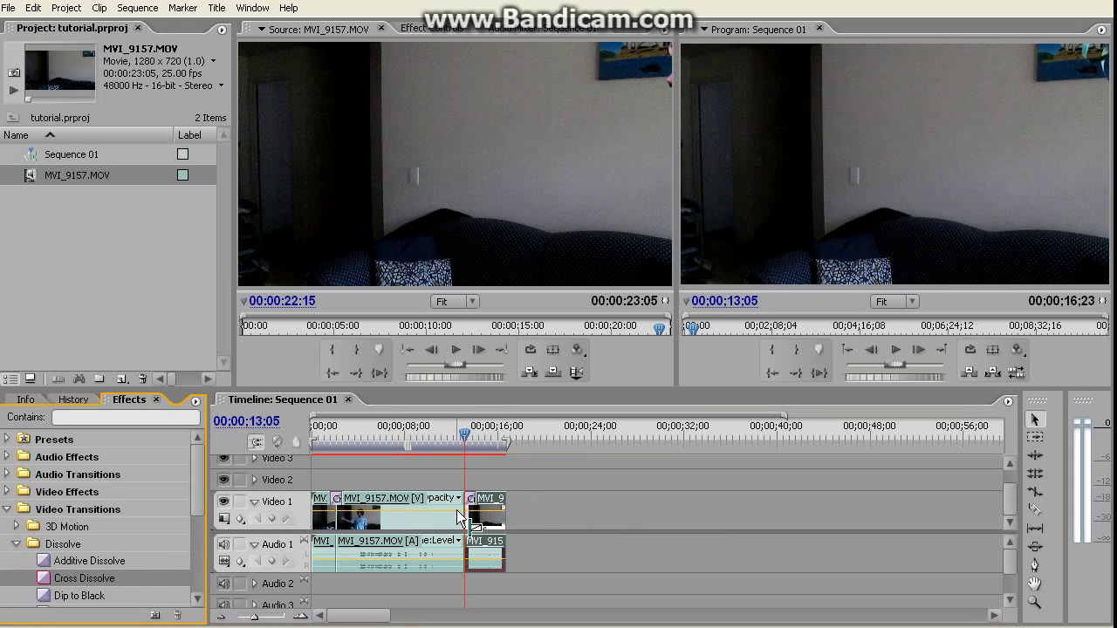
{"action": "left_click_drag", "start_coordinate": [471, 505], "coordinate": [450, 506]}
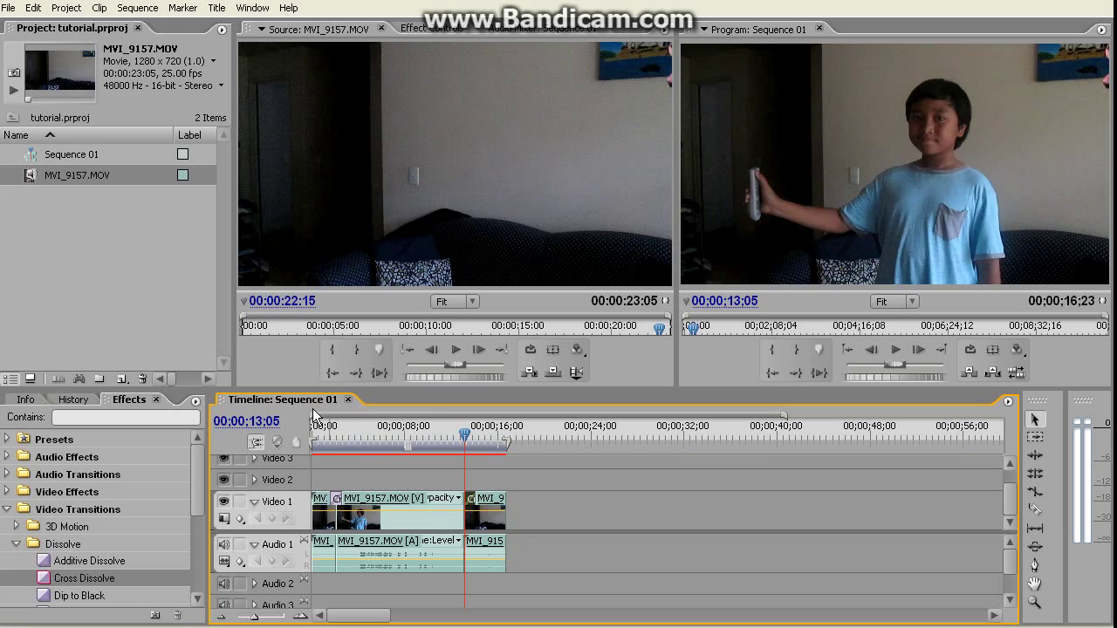
{"action": "left_click_drag", "start_coordinate": [323, 428], "coordinate": [325, 430]}
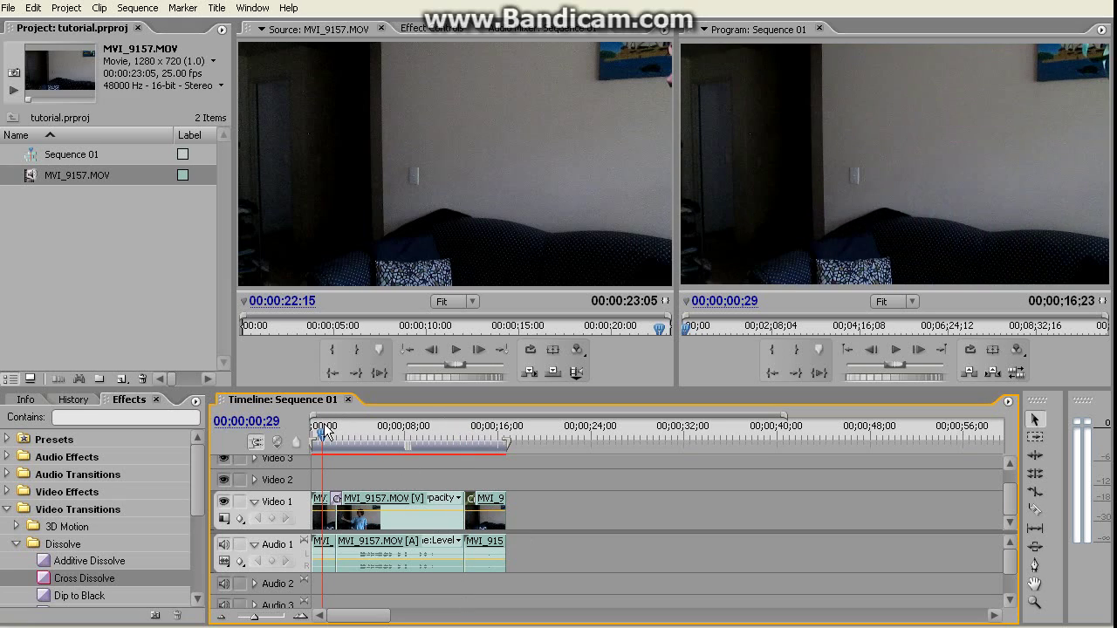